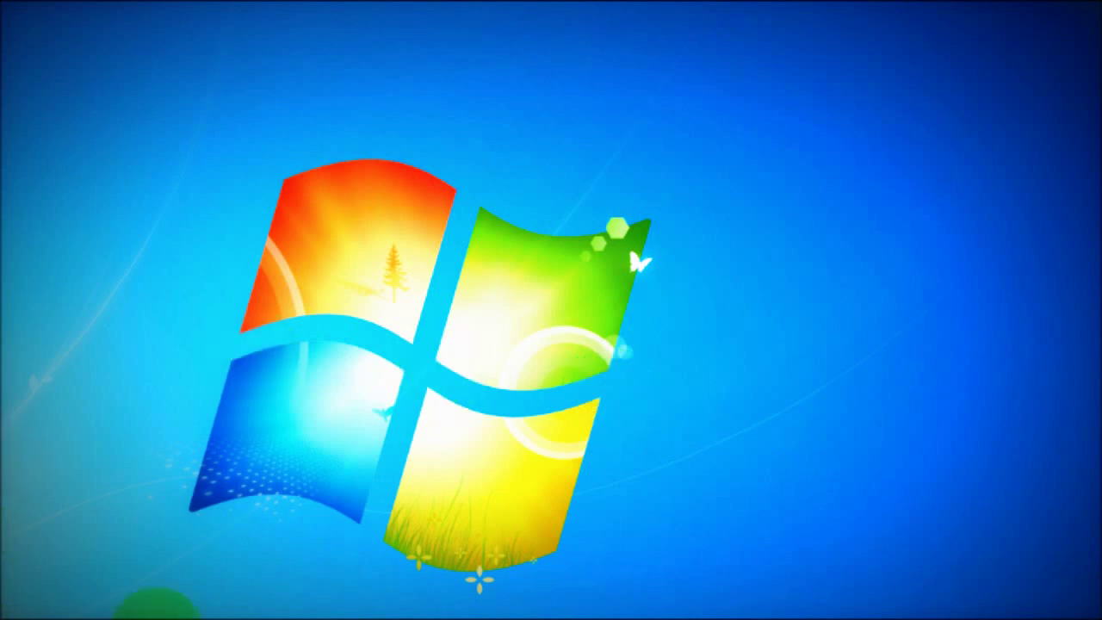
# Open the Fraps settings window from the system tray and reposition it near the screen centre
pyautogui.click(660, 516)
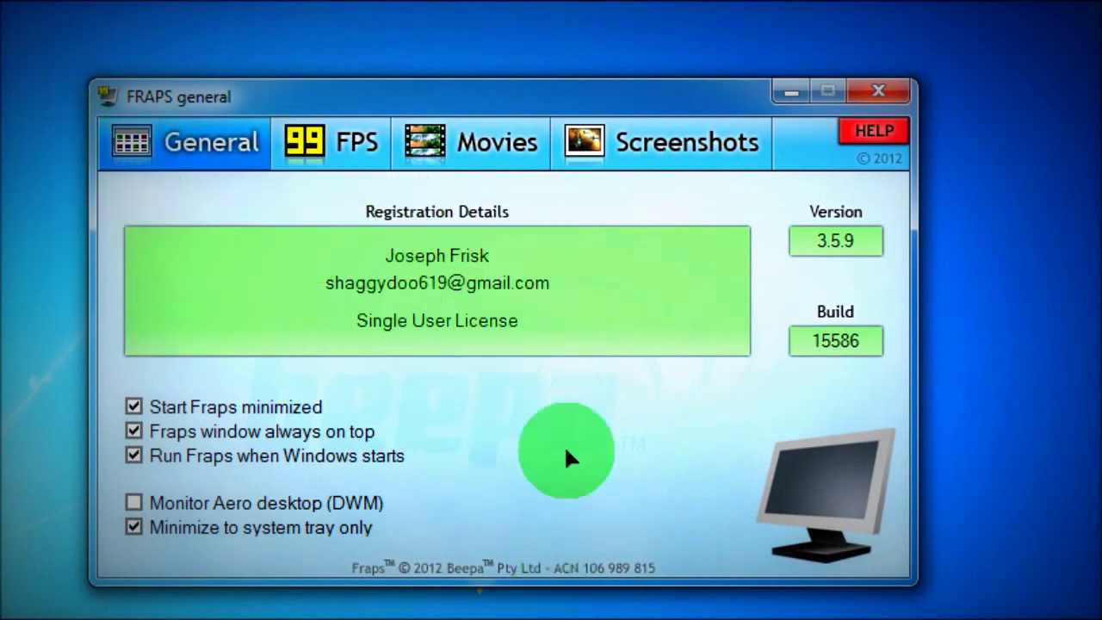
pyautogui.moveTo(738, 110); pyautogui.dragTo(648, 39)
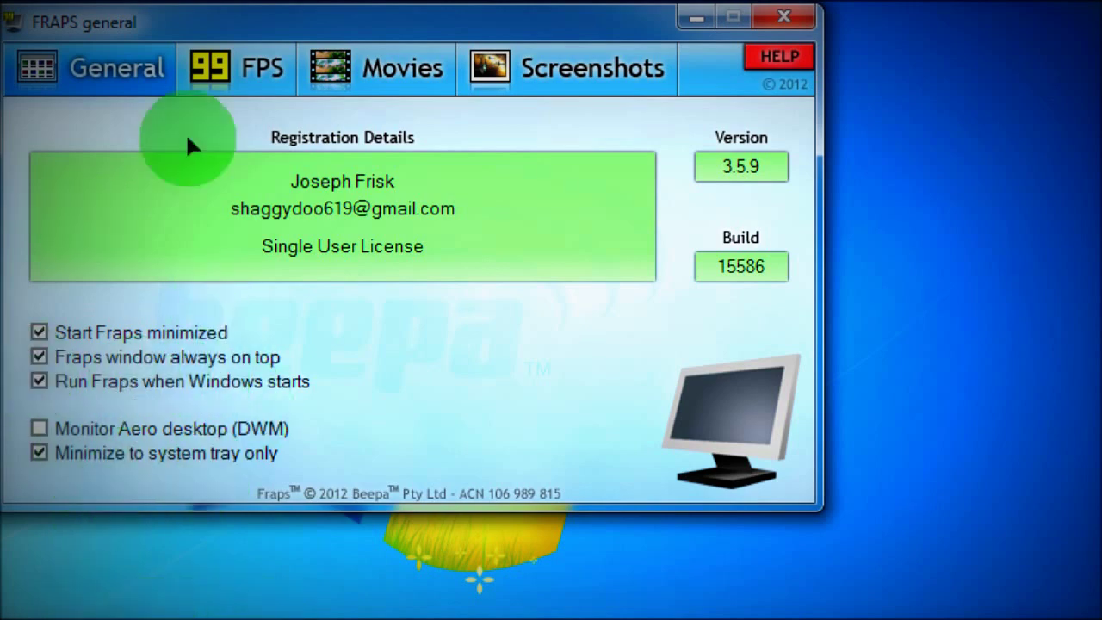
pyautogui.moveTo(256, 34); pyautogui.dragTo(366, 75)
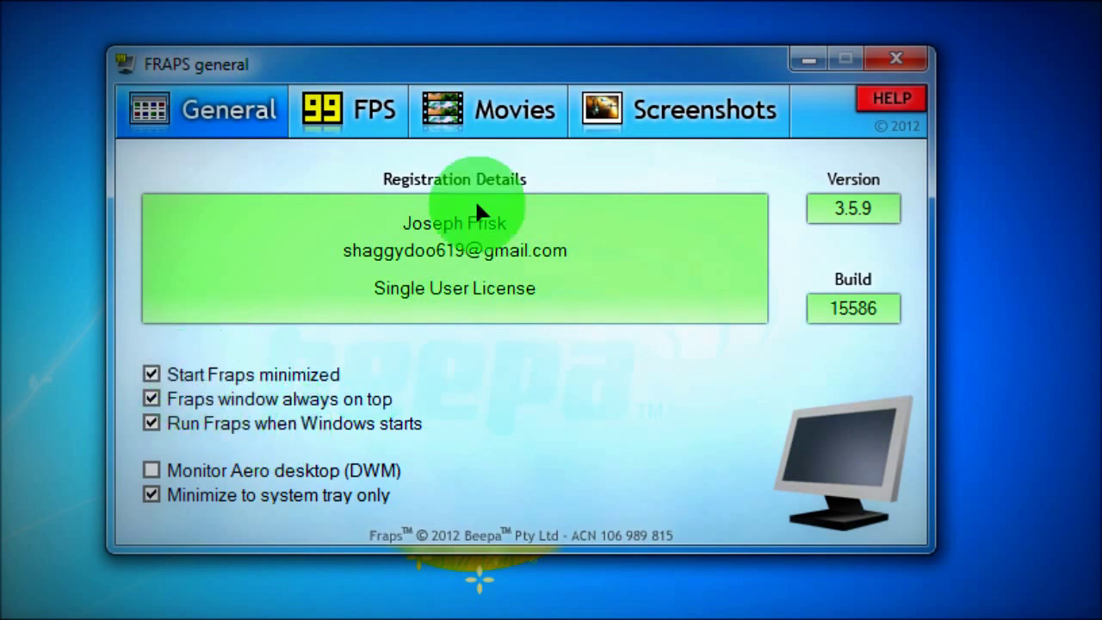
# Show the FPS page, leaving 'Start Fraps minimized' enabled on the General page
pyautogui.click(362, 117)
pyautogui.click(229, 126)
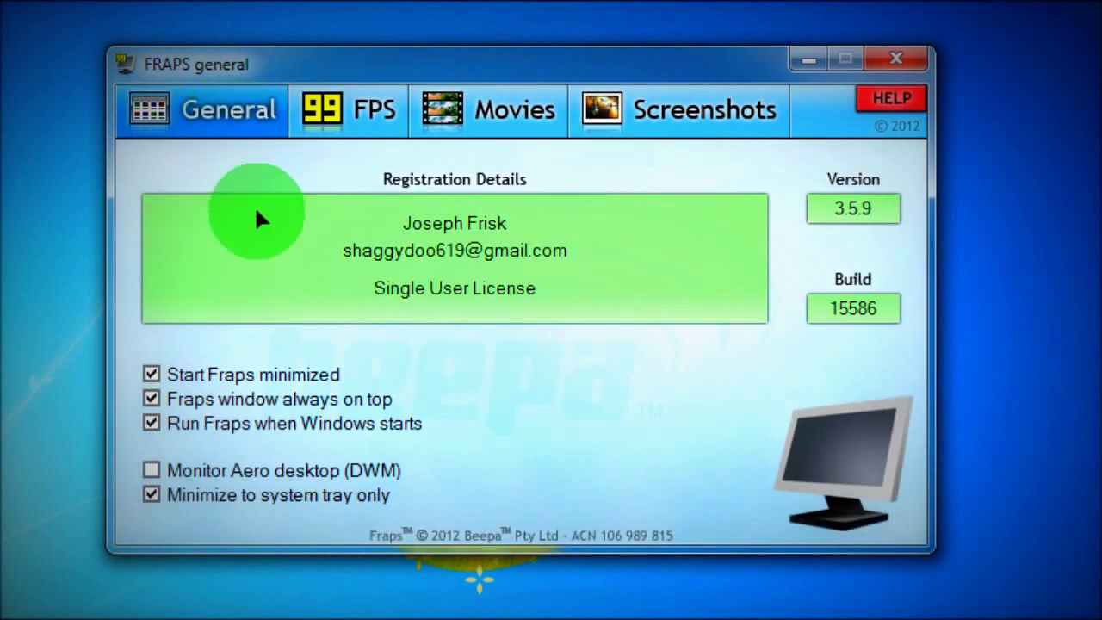
pyautogui.click(151, 376)
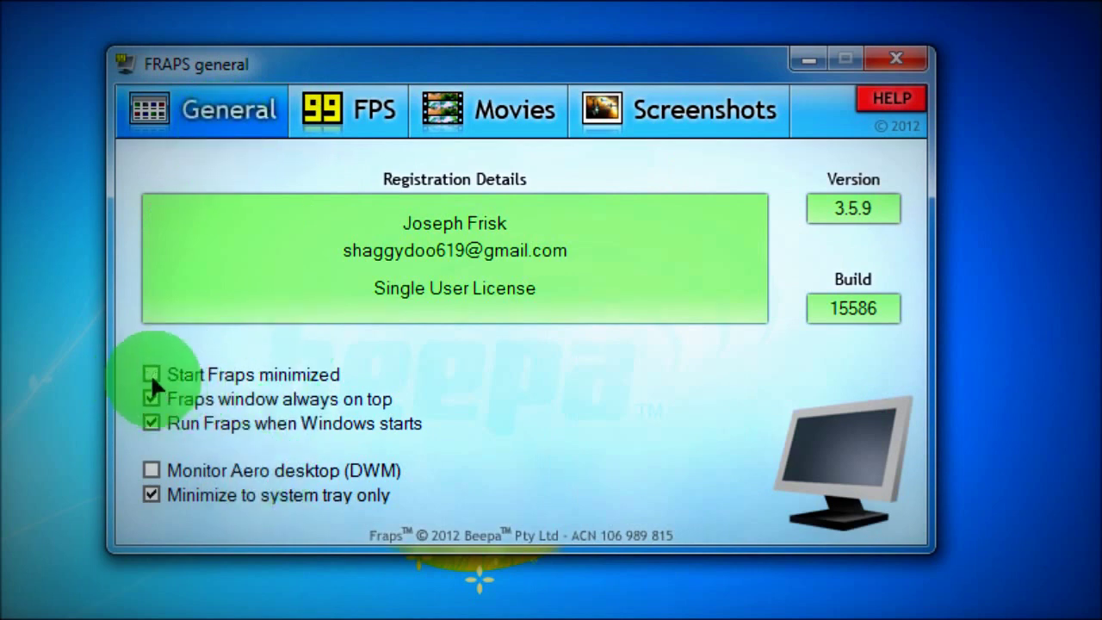
pyautogui.click(154, 378)
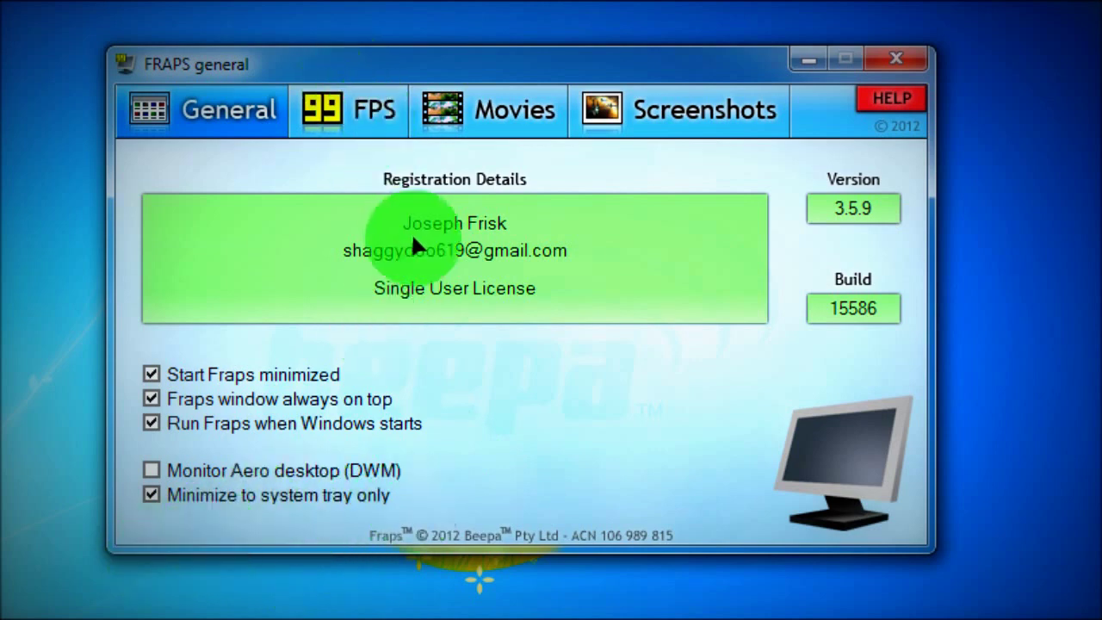
pyautogui.click(349, 120)
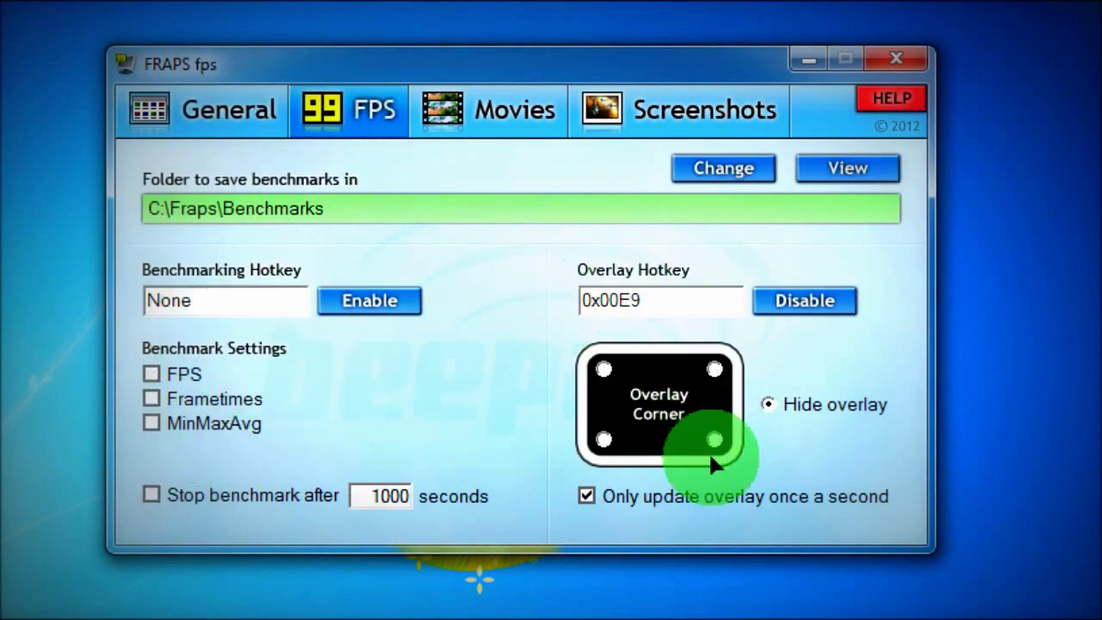
pyautogui.click(291, 302)
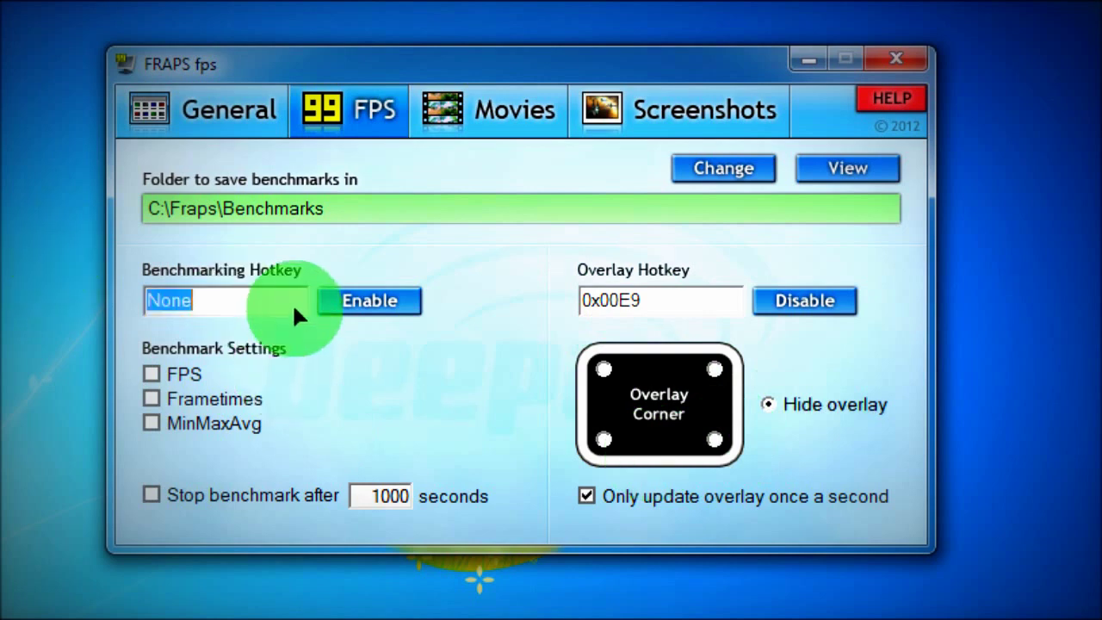
pyautogui.click(172, 398)
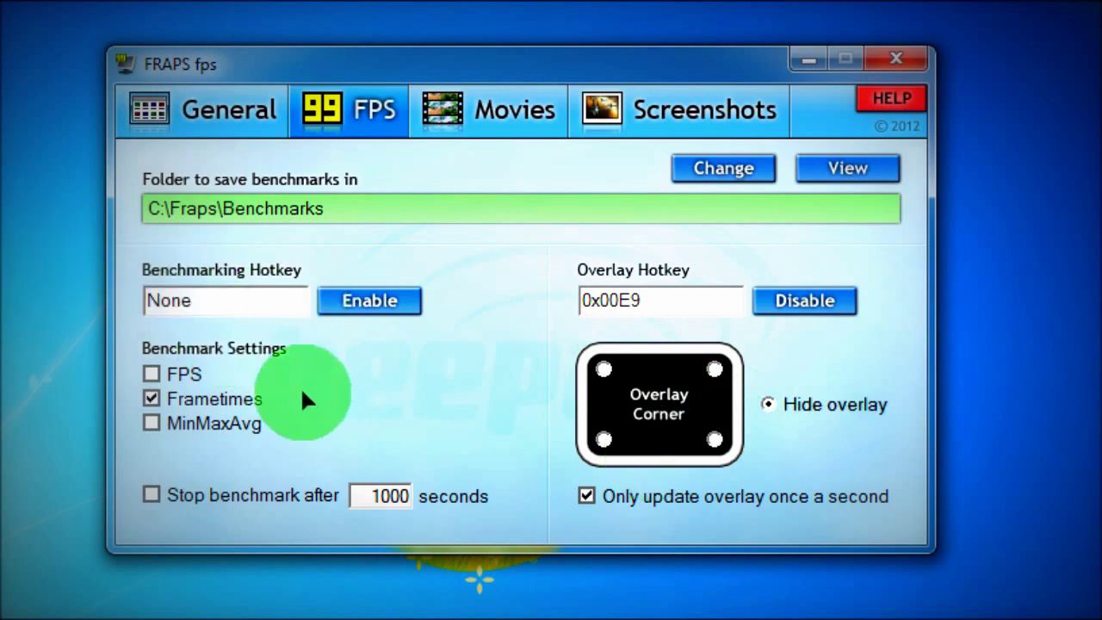
pyautogui.click(173, 398)
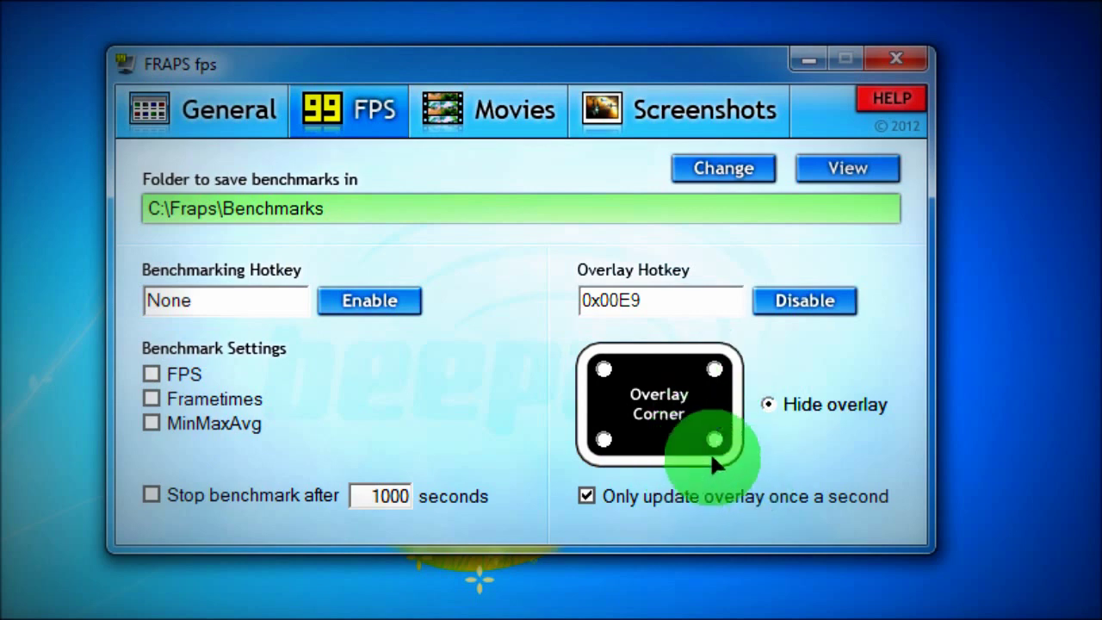
pyautogui.click(604, 370)
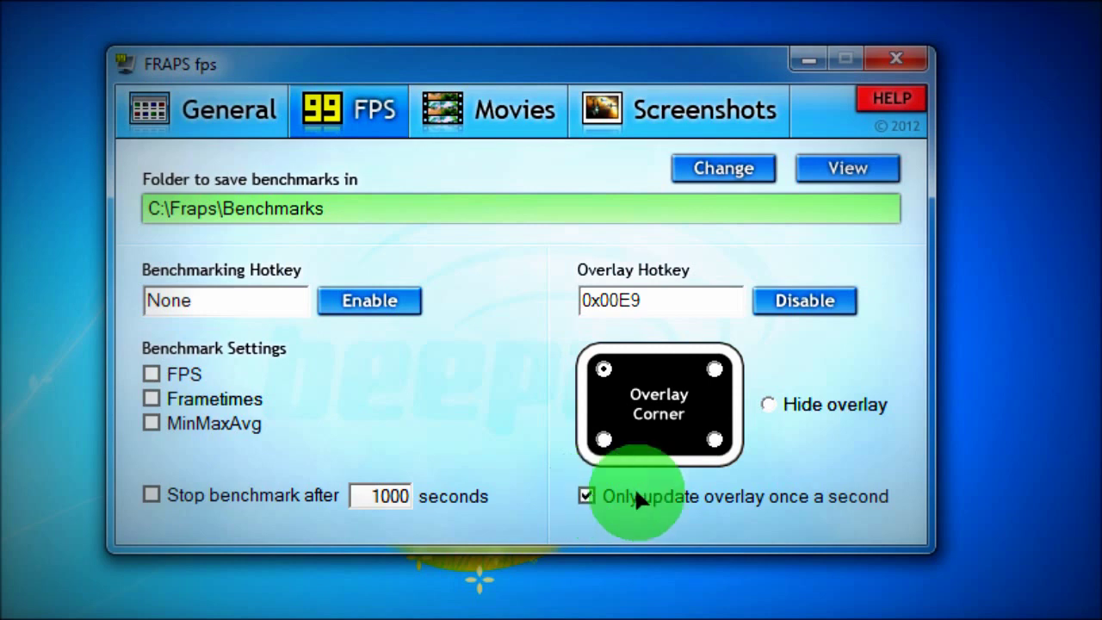
pyautogui.click(768, 402)
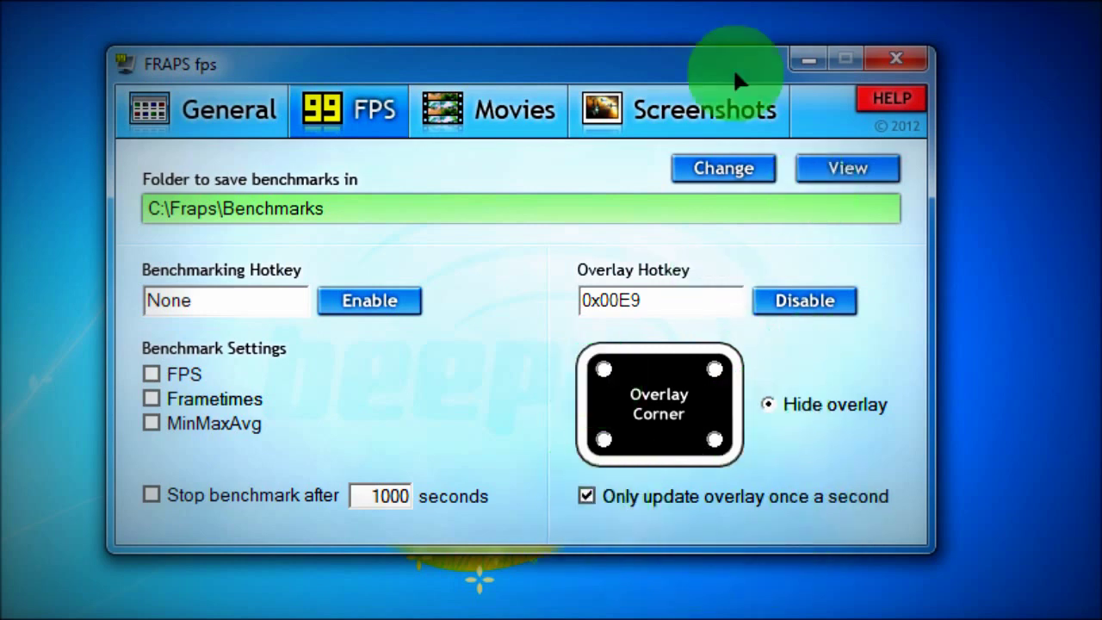
pyautogui.click(599, 495)
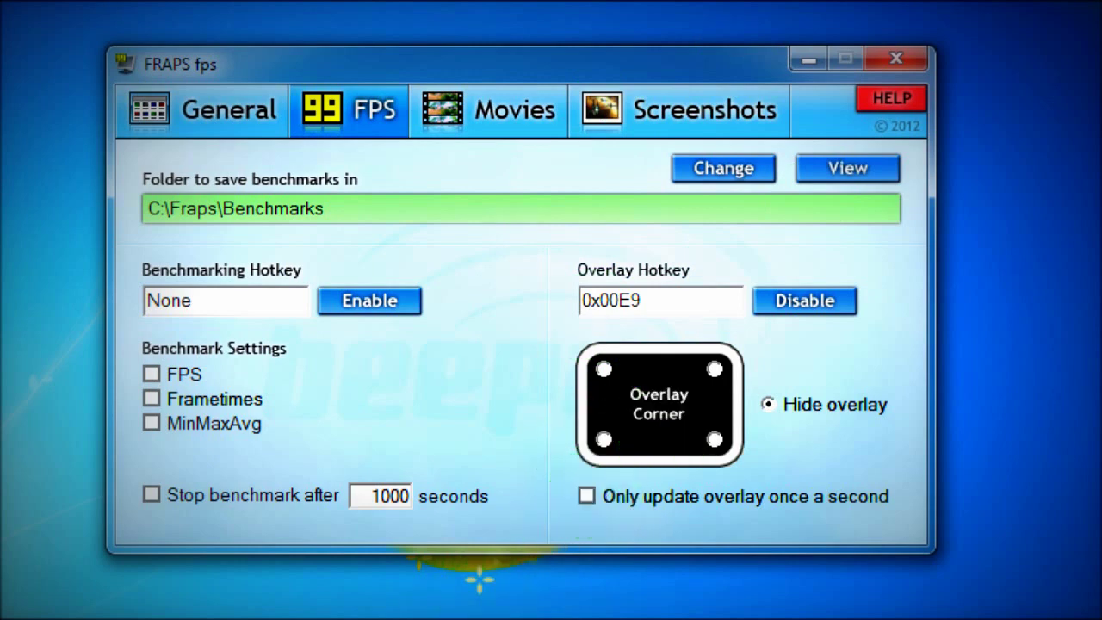
pyautogui.click(594, 498)
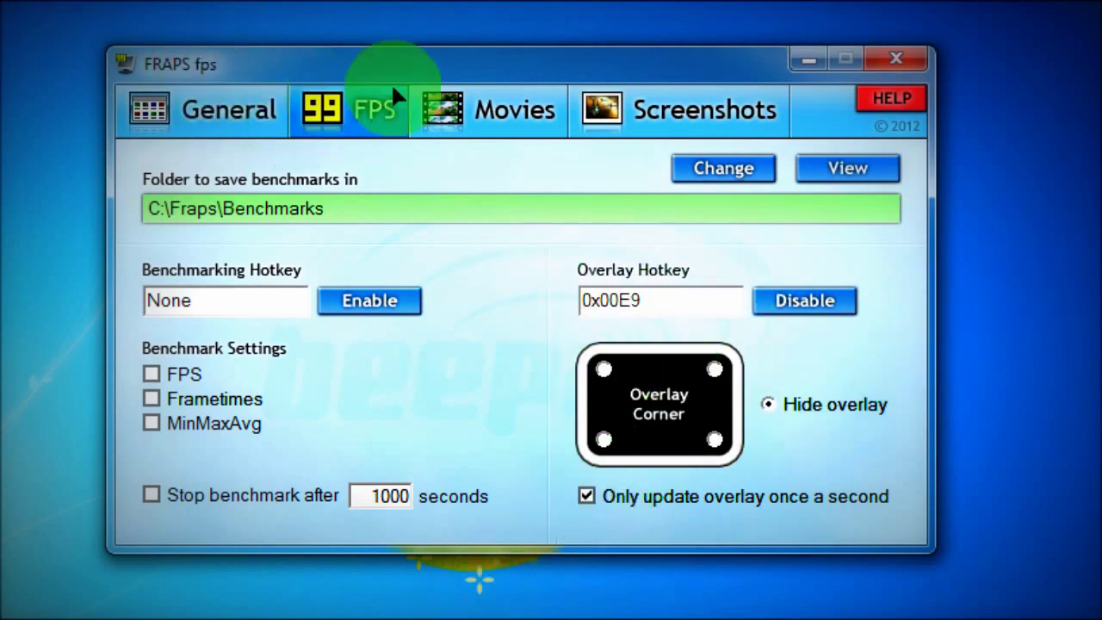
# On the Movies page, clear and re-enable the video capture hotkey, then assign Ctrl+S
pyautogui.click(465, 108)
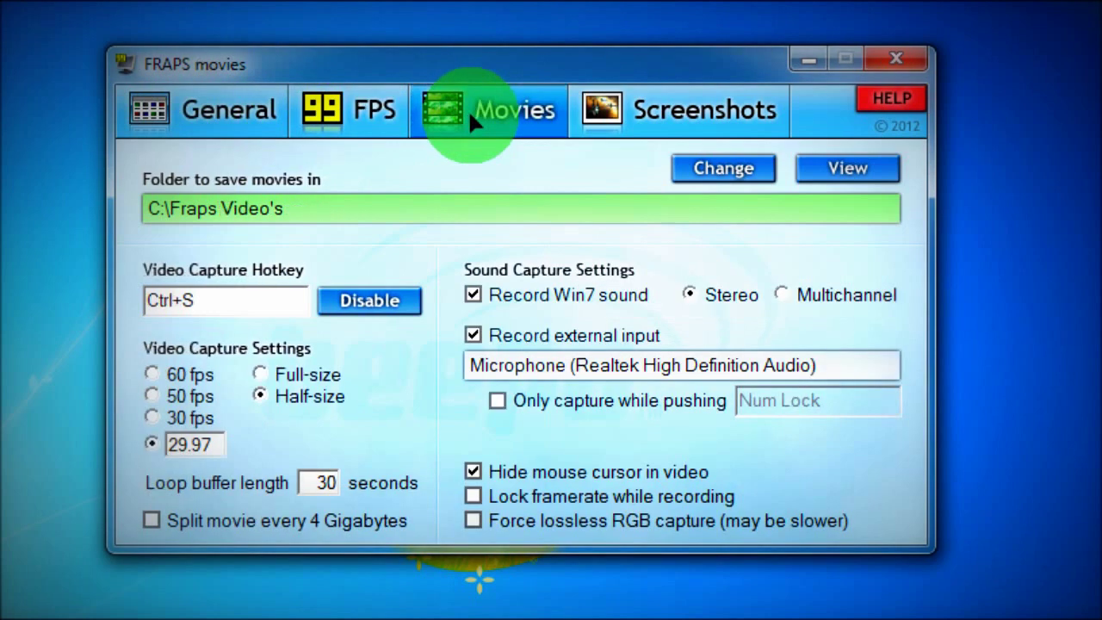
pyautogui.click(231, 302)
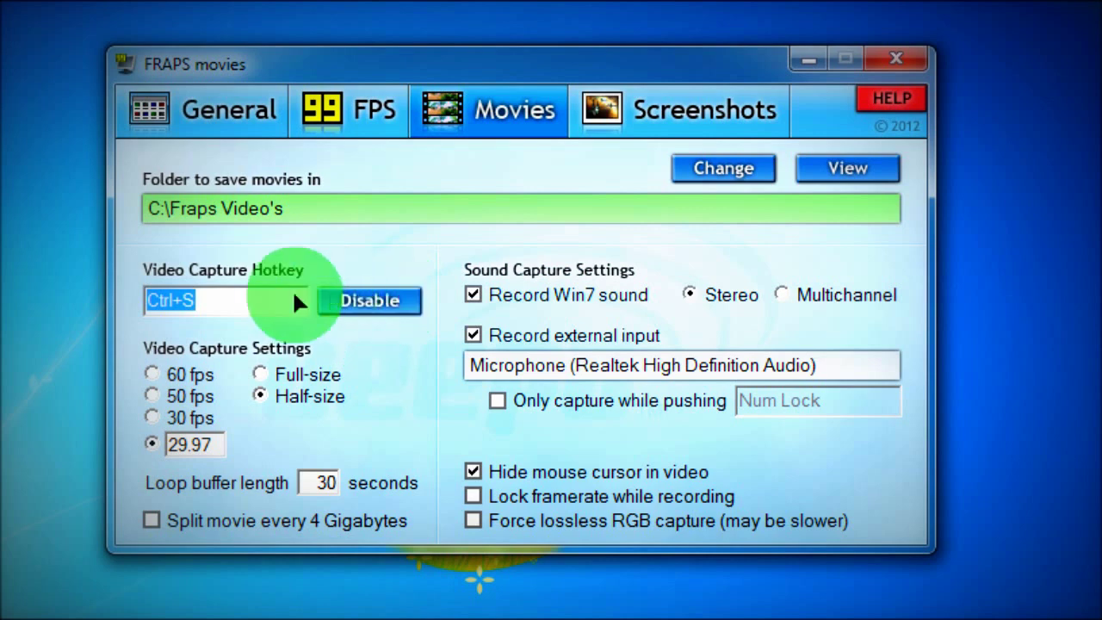
pyautogui.press('h')
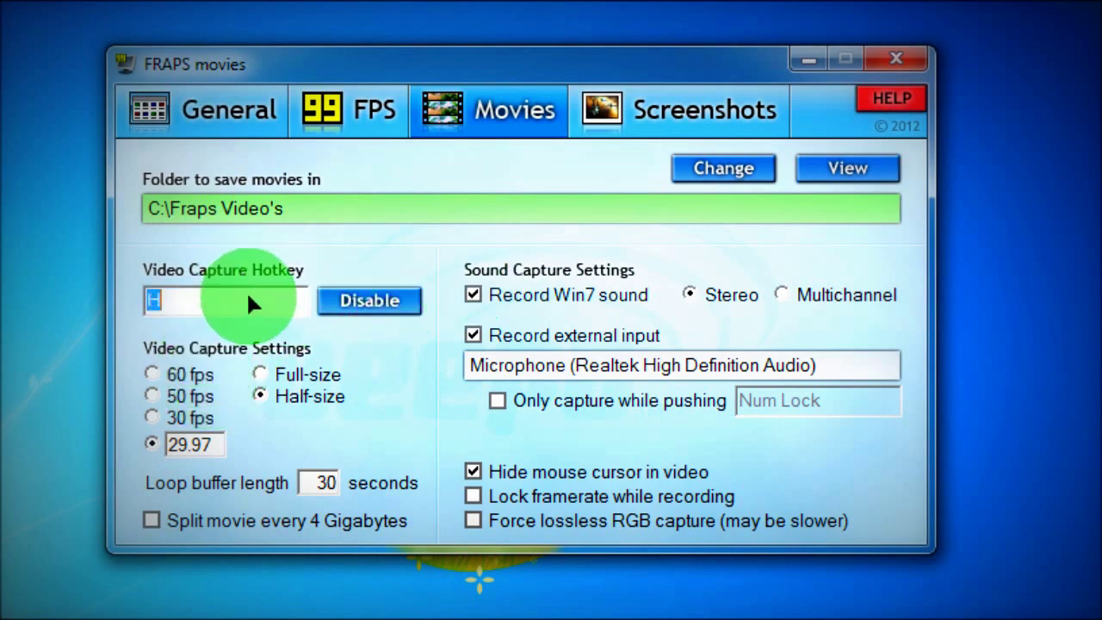
pyautogui.click(381, 308)
pyautogui.click(224, 314)
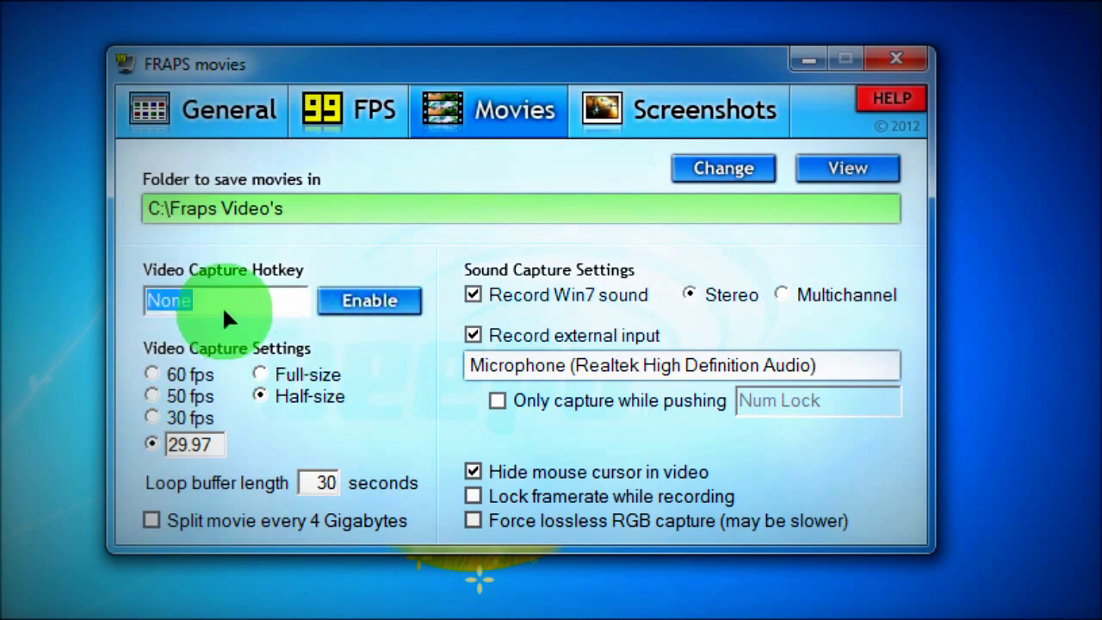
pyautogui.press('space')
pyautogui.click(313, 294)
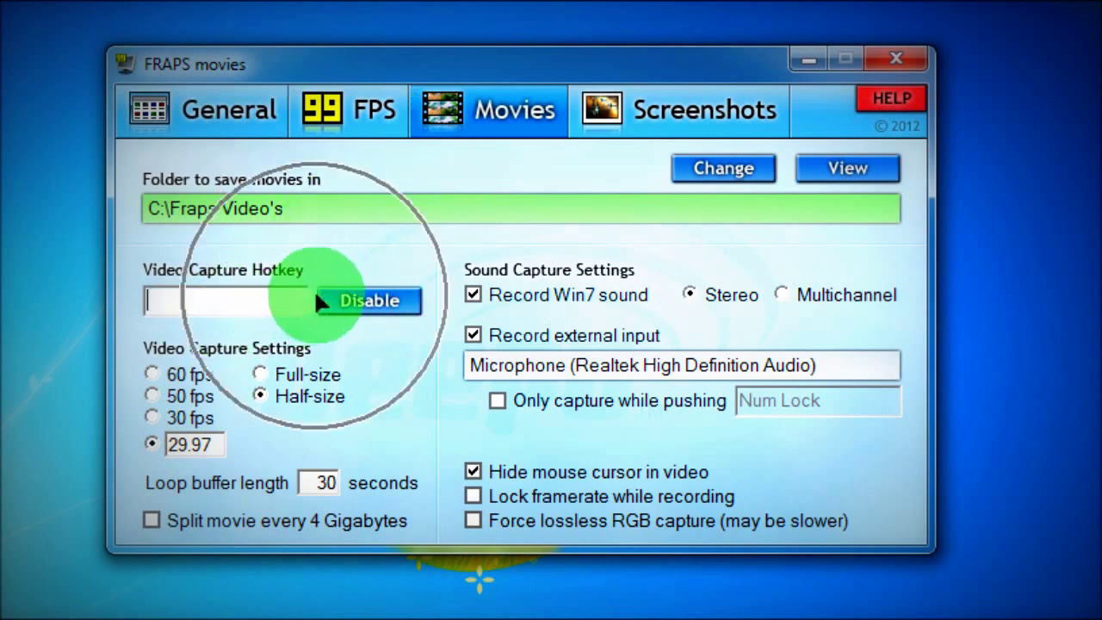
pyautogui.hotkey('ctrl', 's')
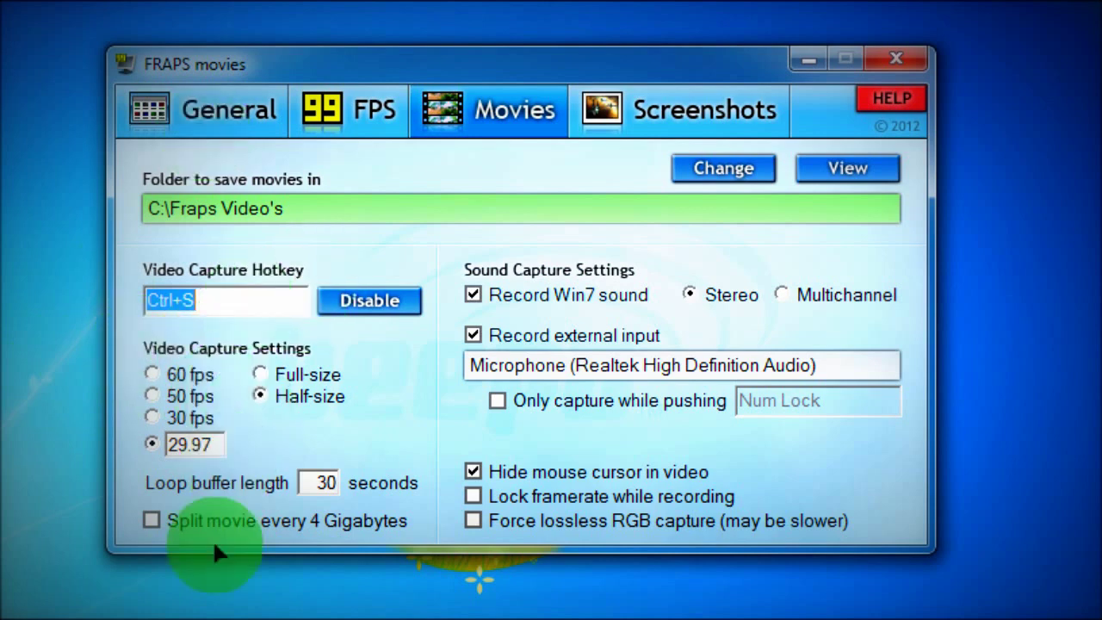
# Choose the custom frame-rate option instead of 30 fps and re-enter 29.97 as its value
pyautogui.click(234, 419)
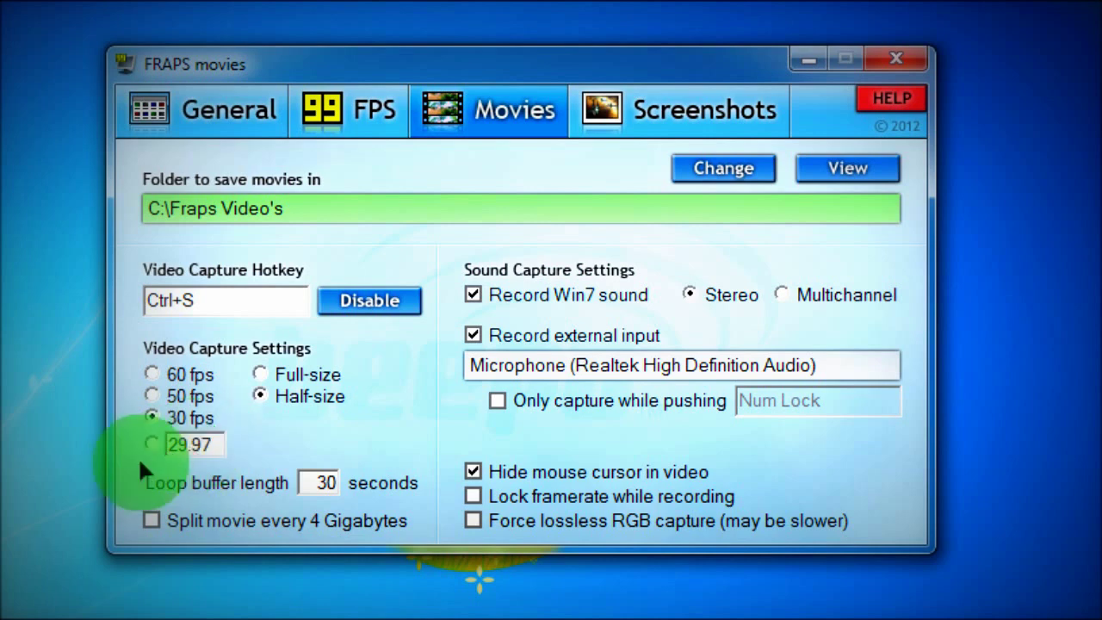
pyautogui.click(155, 437)
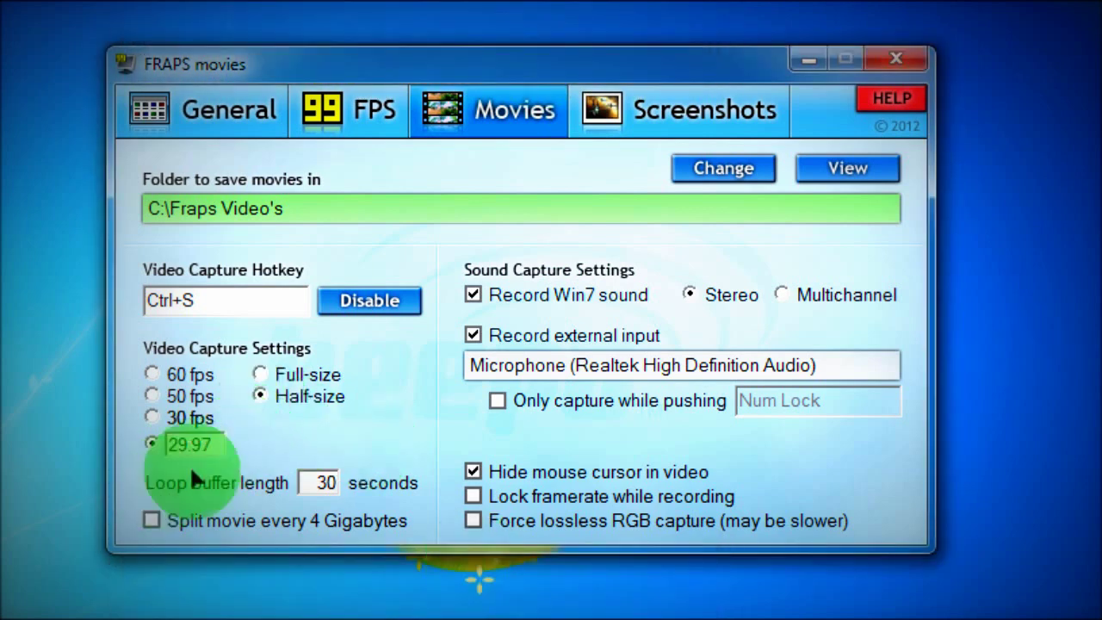
pyautogui.doubleClick(209, 442)
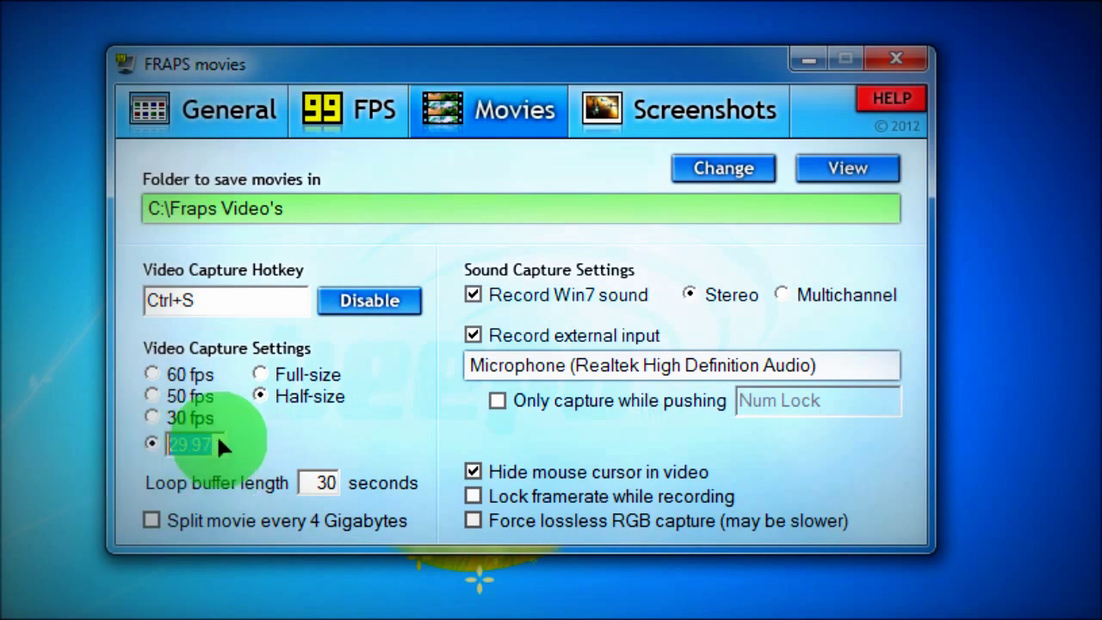
pyautogui.write('29')
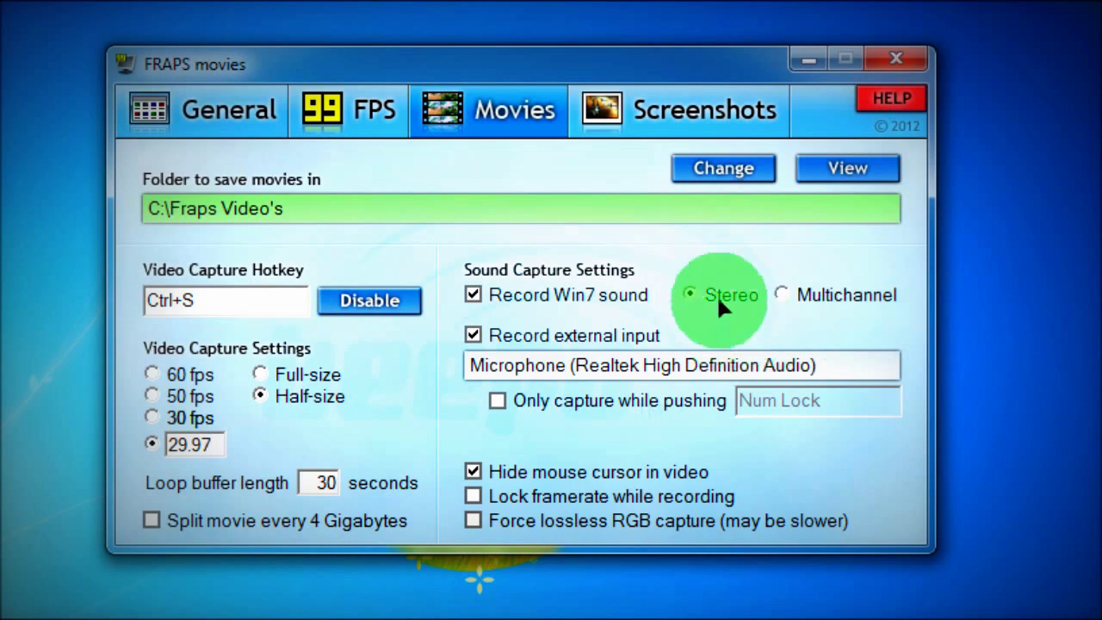
pyautogui.click(809, 302)
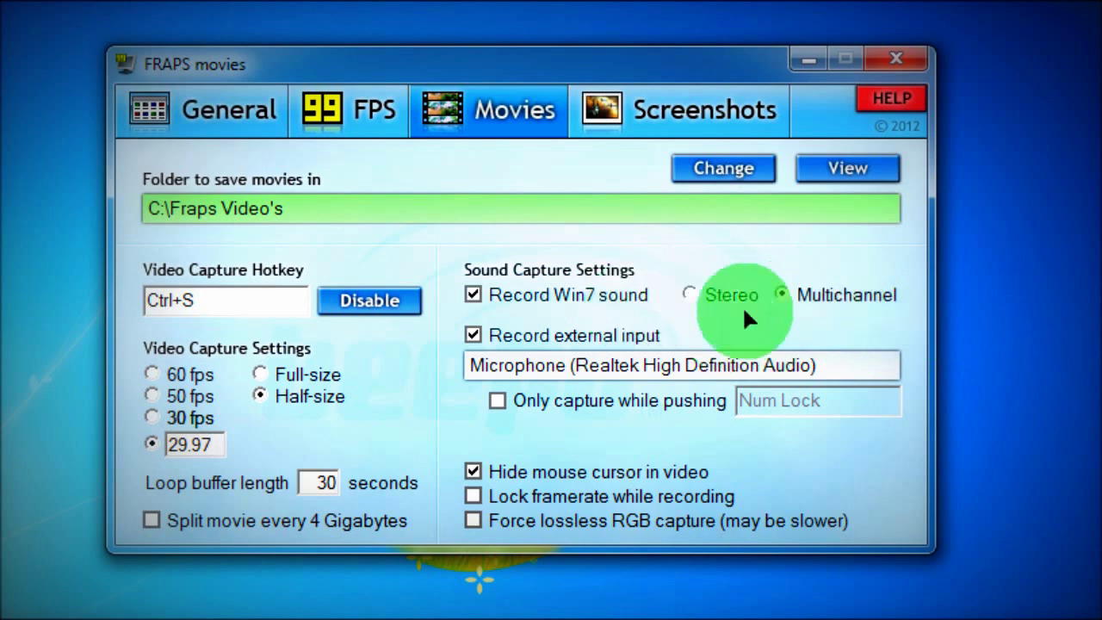
pyautogui.click(704, 293)
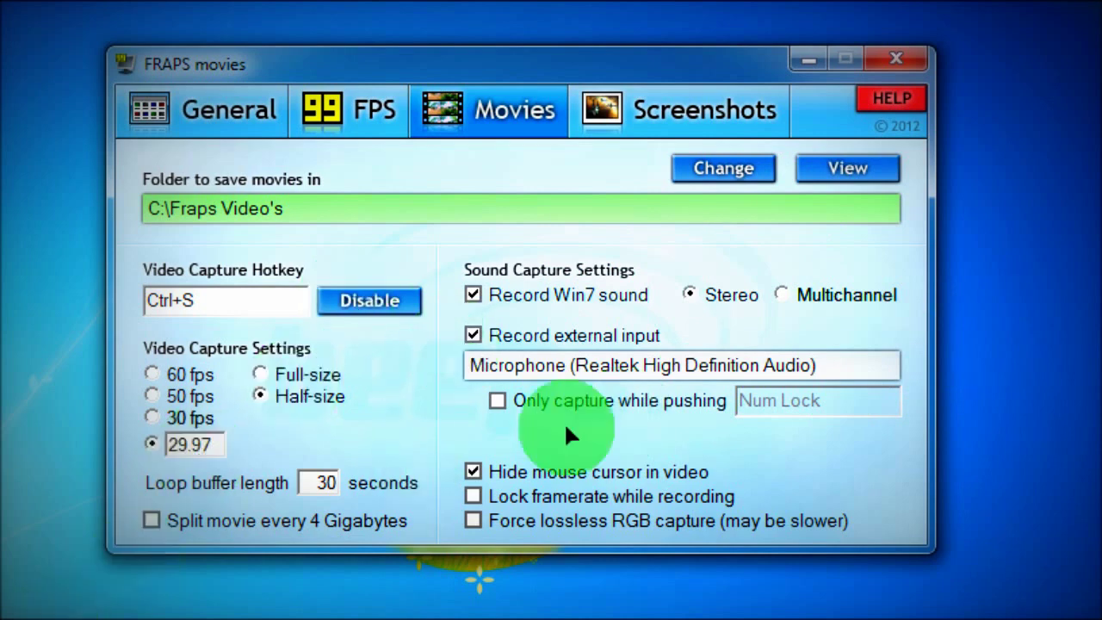
pyautogui.click(612, 397)
pyautogui.doubleClick(782, 400)
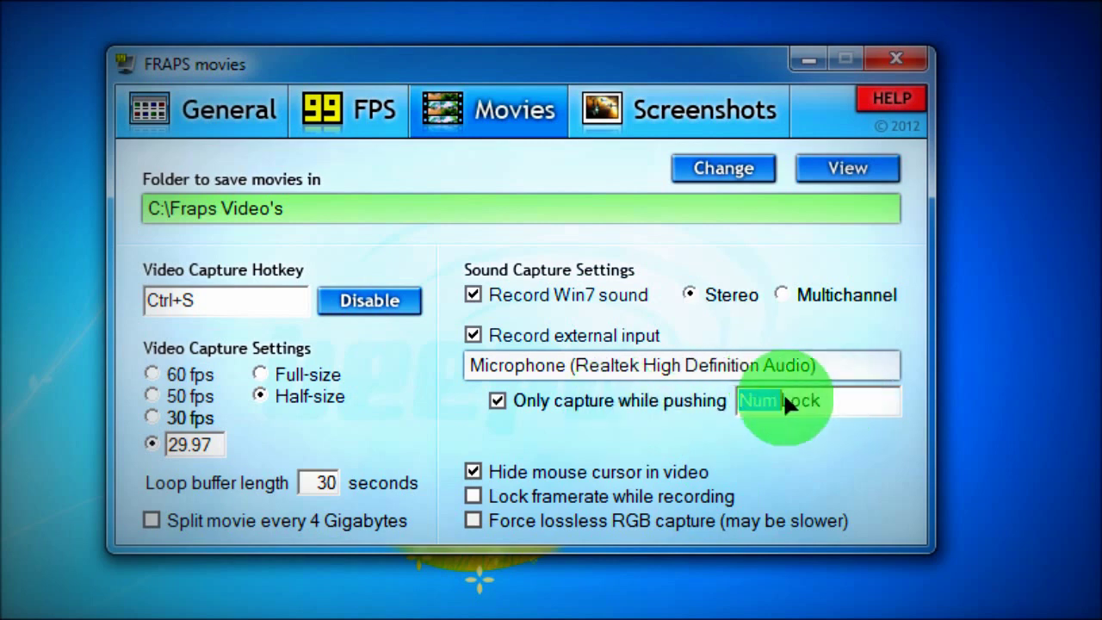
pyautogui.moveTo(784, 398); pyautogui.dragTo(874, 434)
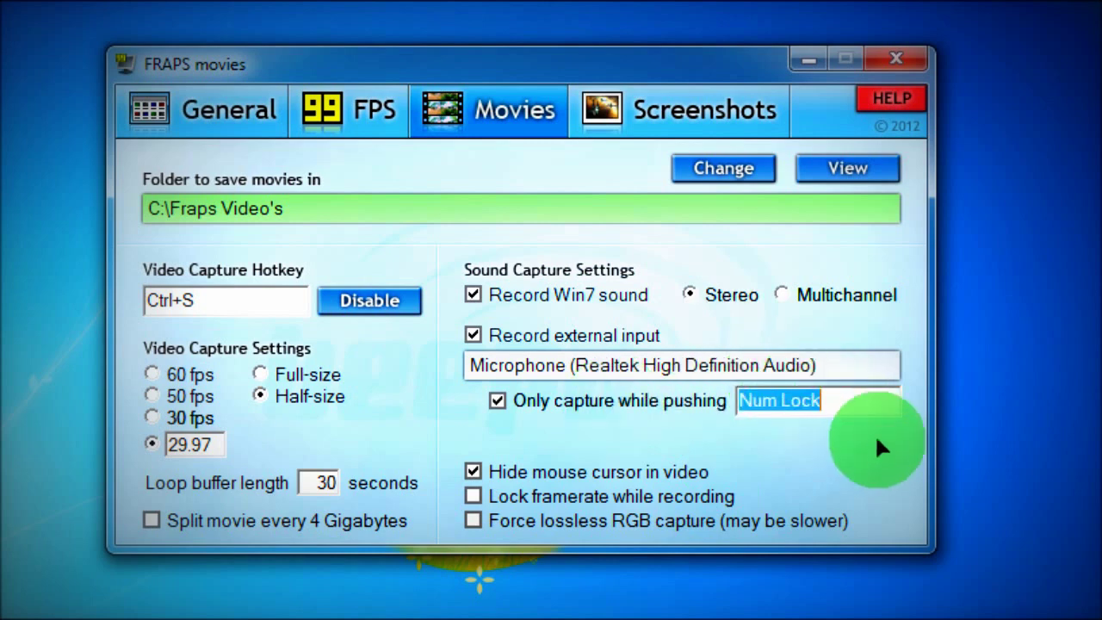
pyautogui.click(497, 400)
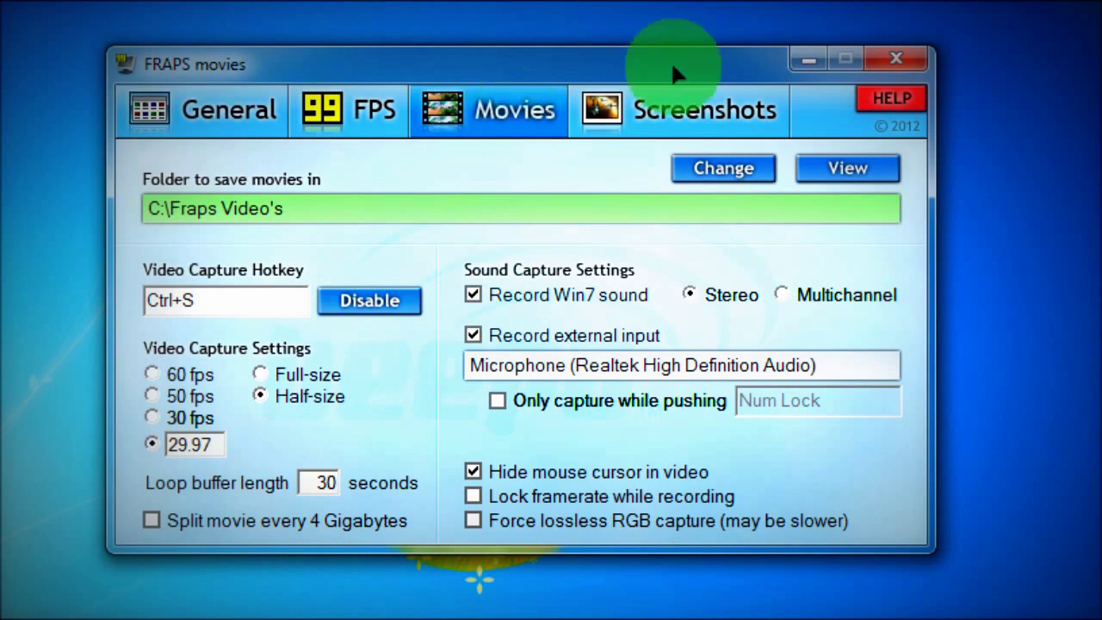
pyautogui.click(657, 105)
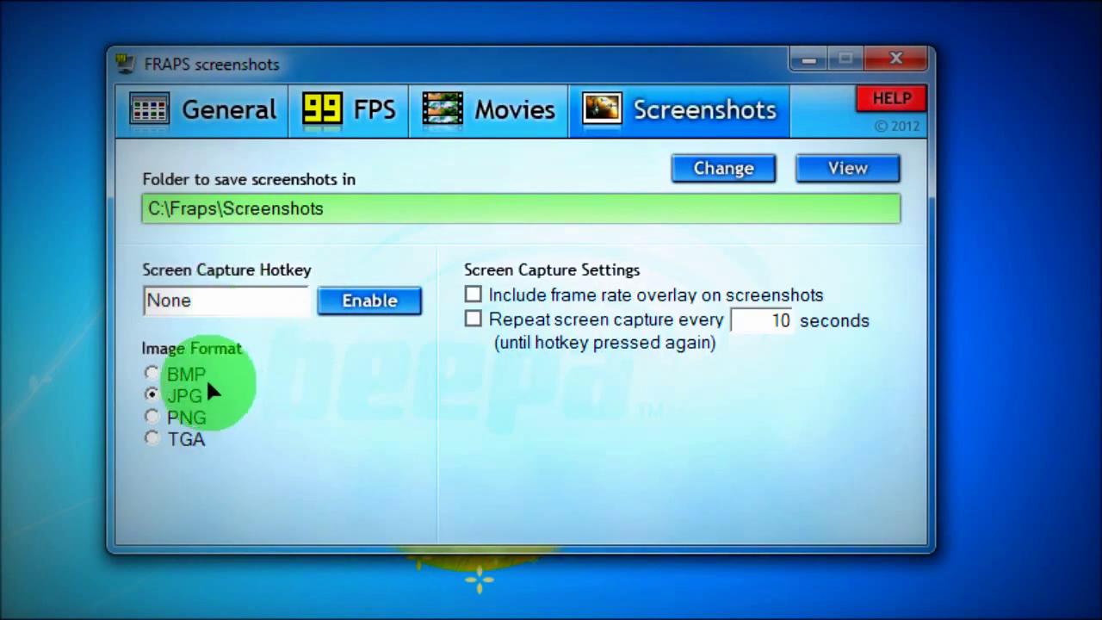
# Assign Ctrl+A as the Screen Capture Hotkey on the Screenshots page
pyautogui.click(303, 300)
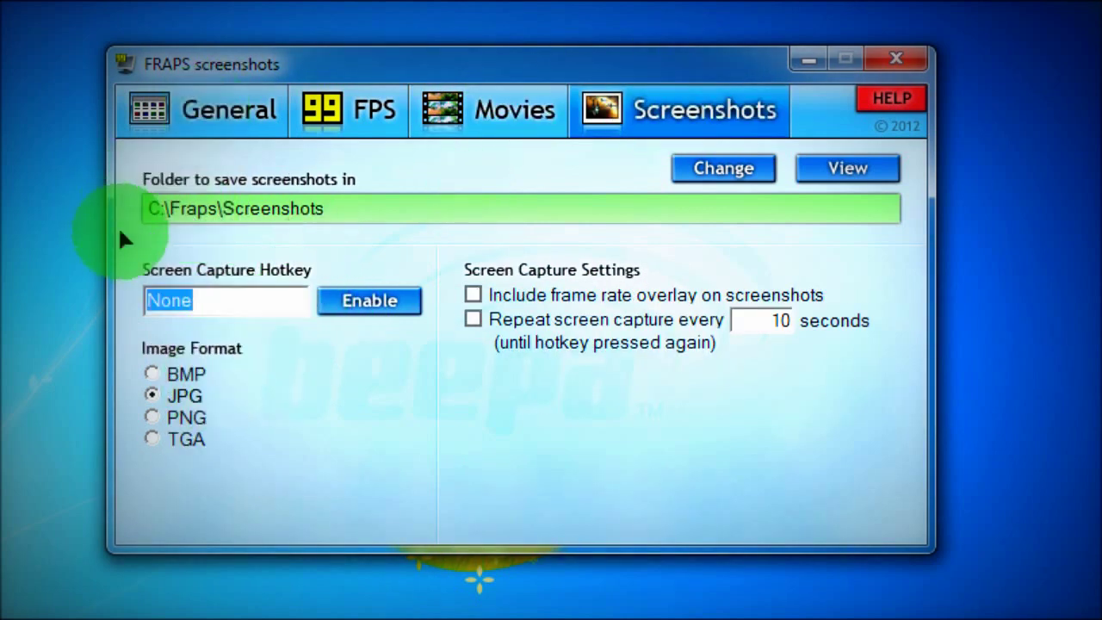
pyautogui.click(339, 423)
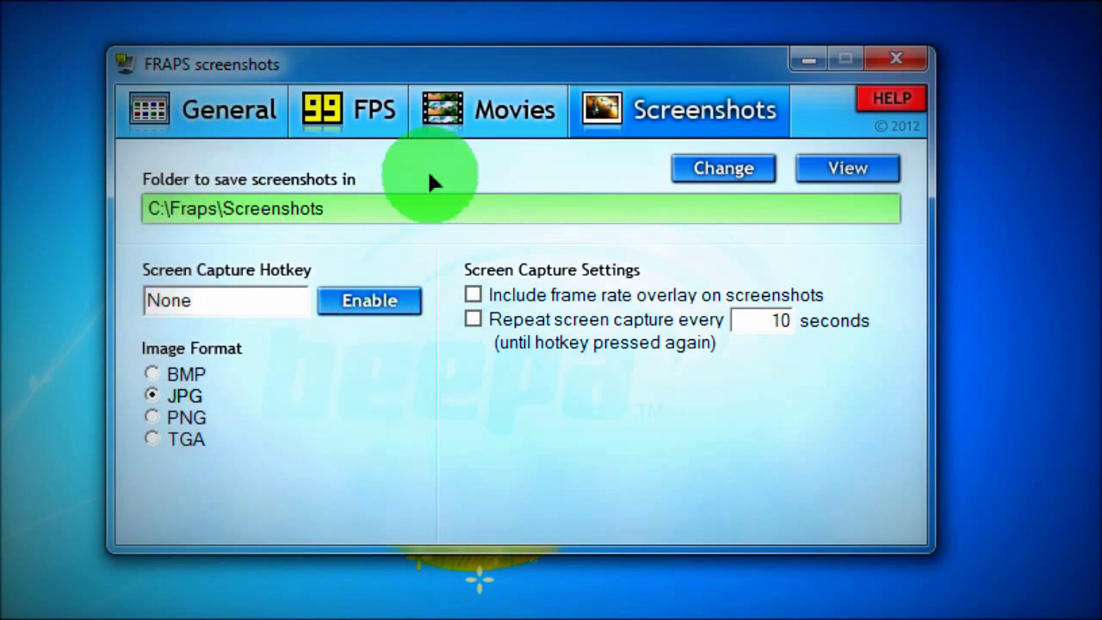
pyautogui.click(292, 297)
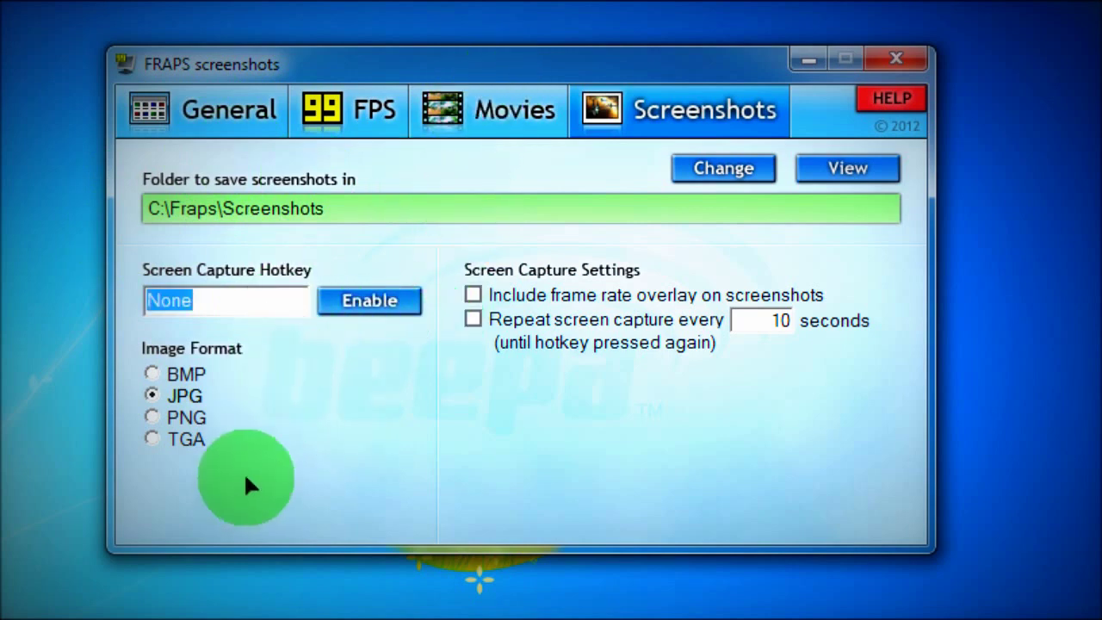
pyautogui.press('ctrl')
pyautogui.click(421, 360)
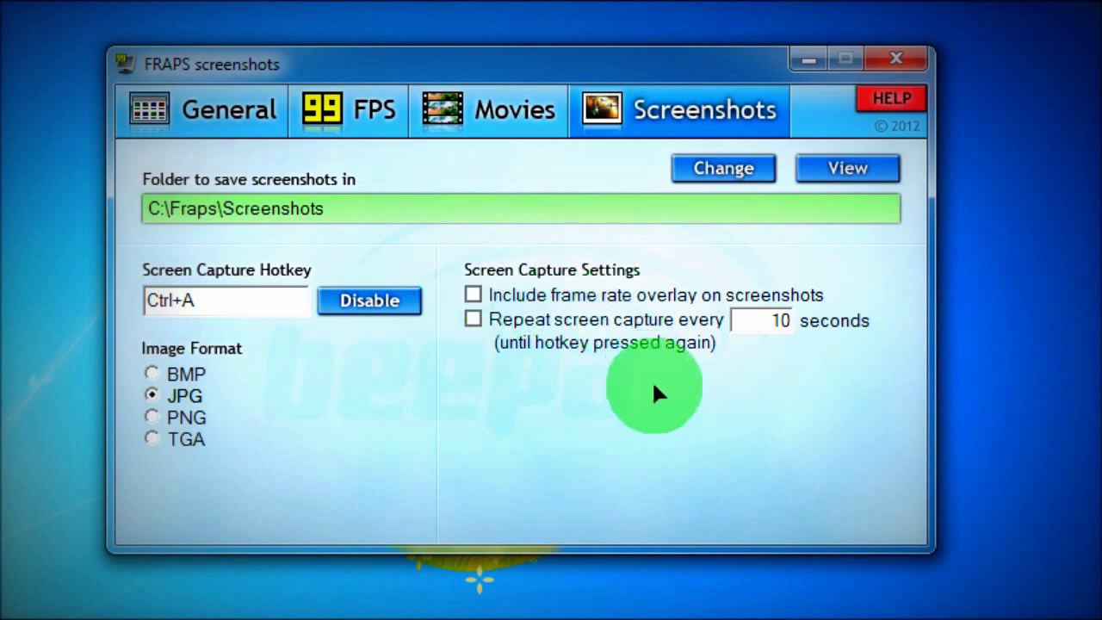
# Keep the screenshot repeat interval at 10 seconds and return to the General page
pyautogui.doubleClick(778, 321)
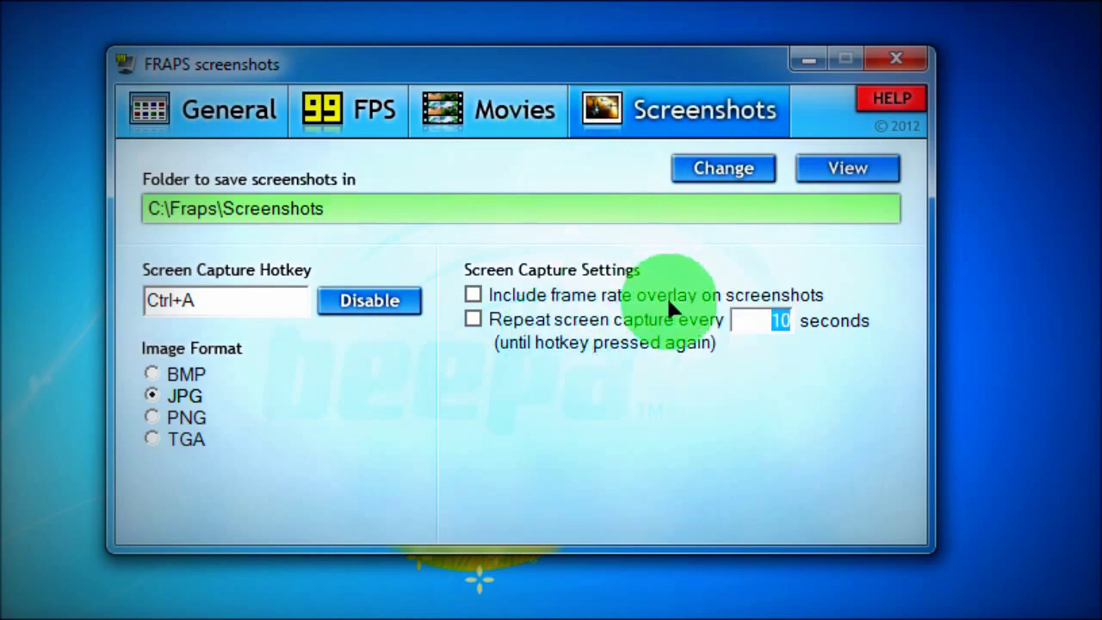
pyautogui.click(511, 285)
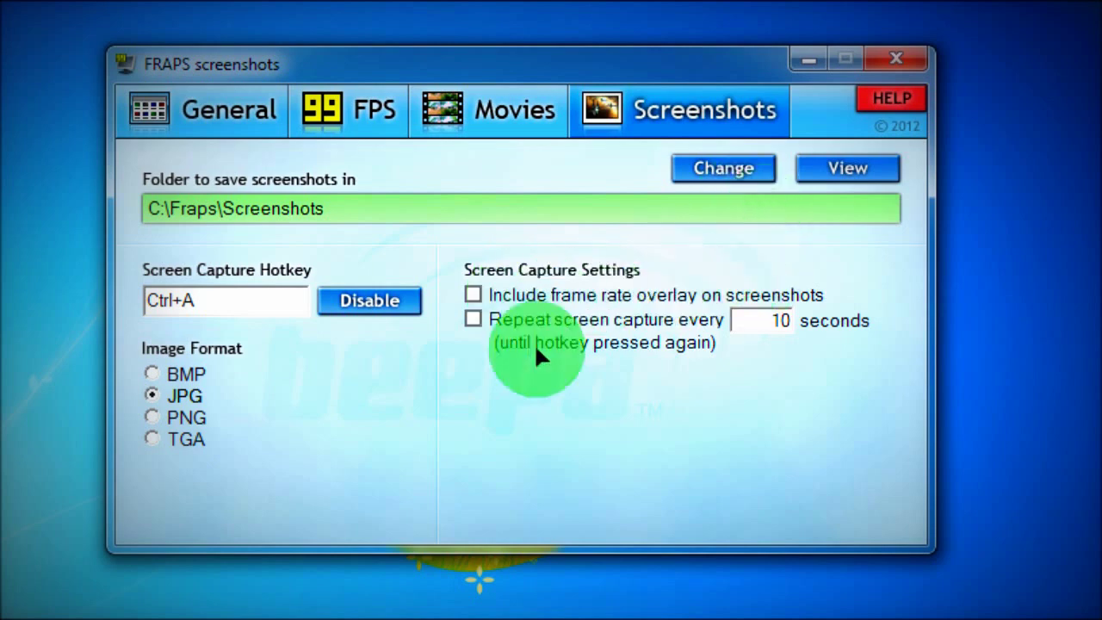
pyautogui.click(175, 127)
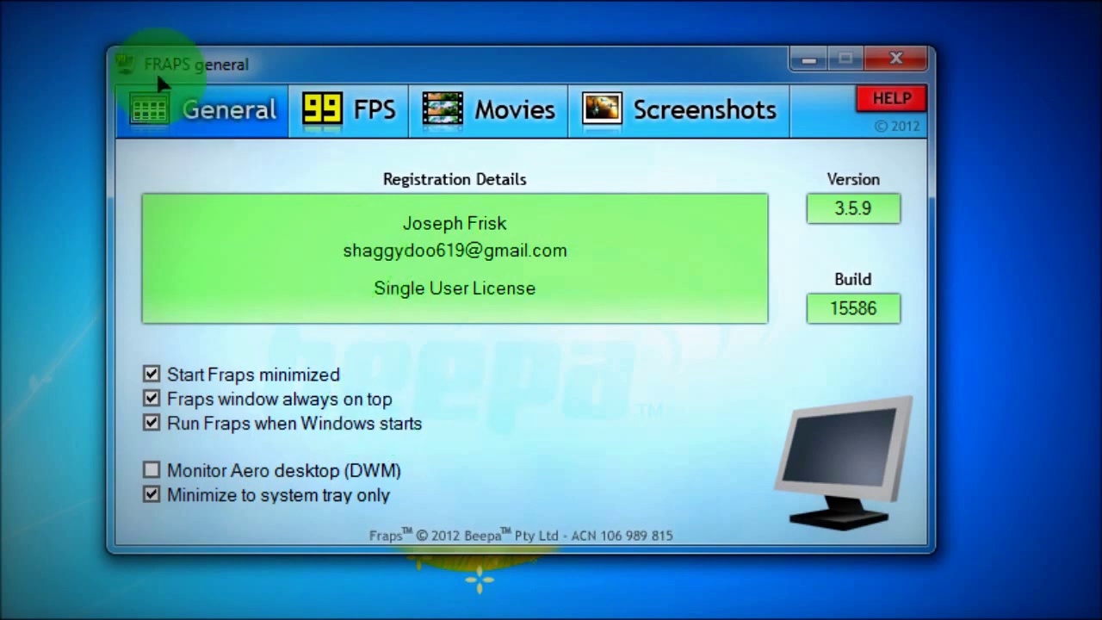
# Shift the Fraps General settings window a little down and to the left
pyautogui.moveTo(156, 68); pyautogui.dragTo(132, 110)
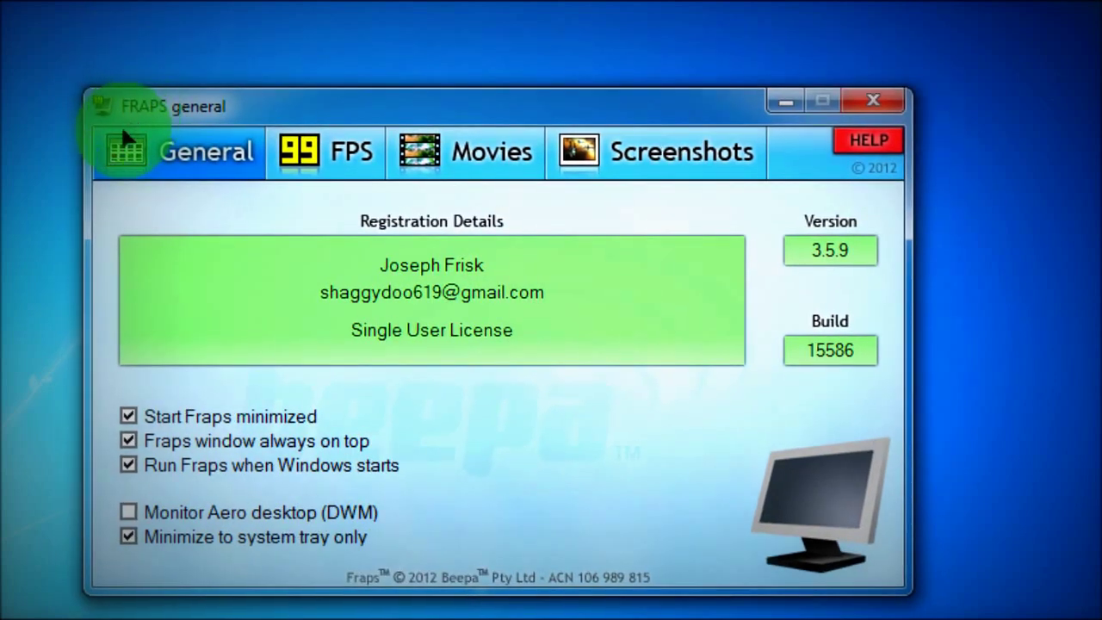